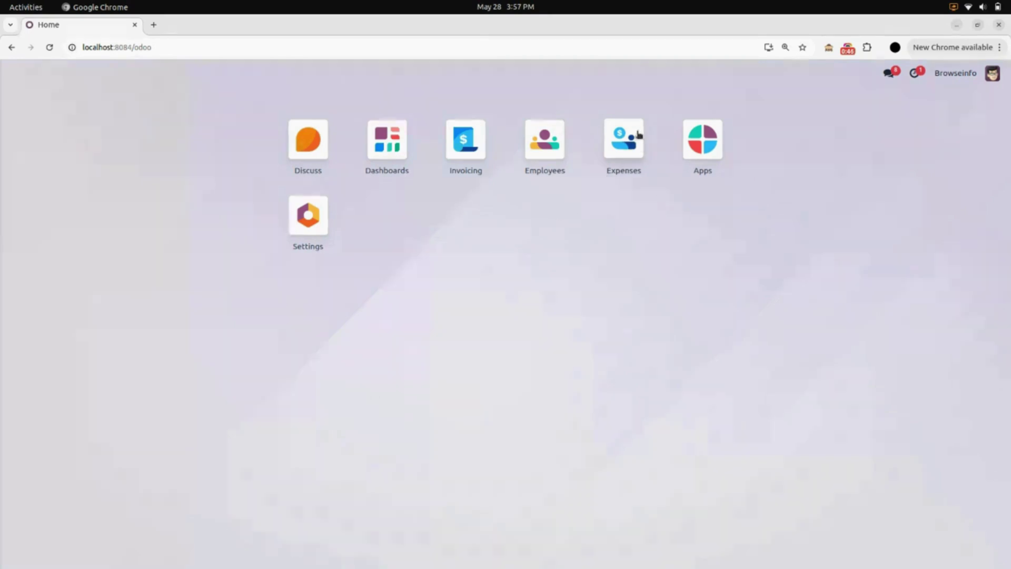
Open the Expenses settings and save them with Normal Rate as the manual currency exchange option
click(624, 152)
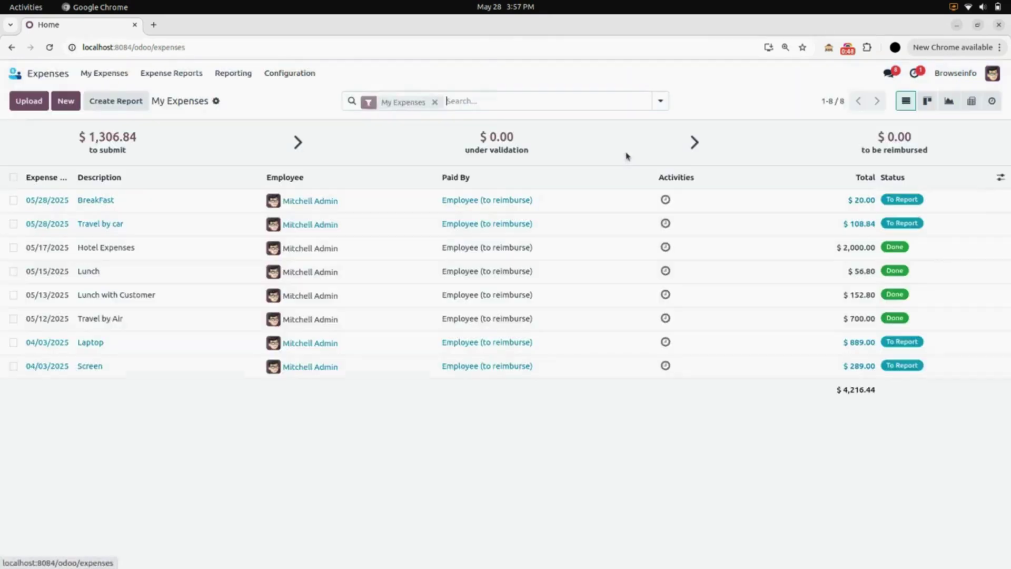
click(318, 76)
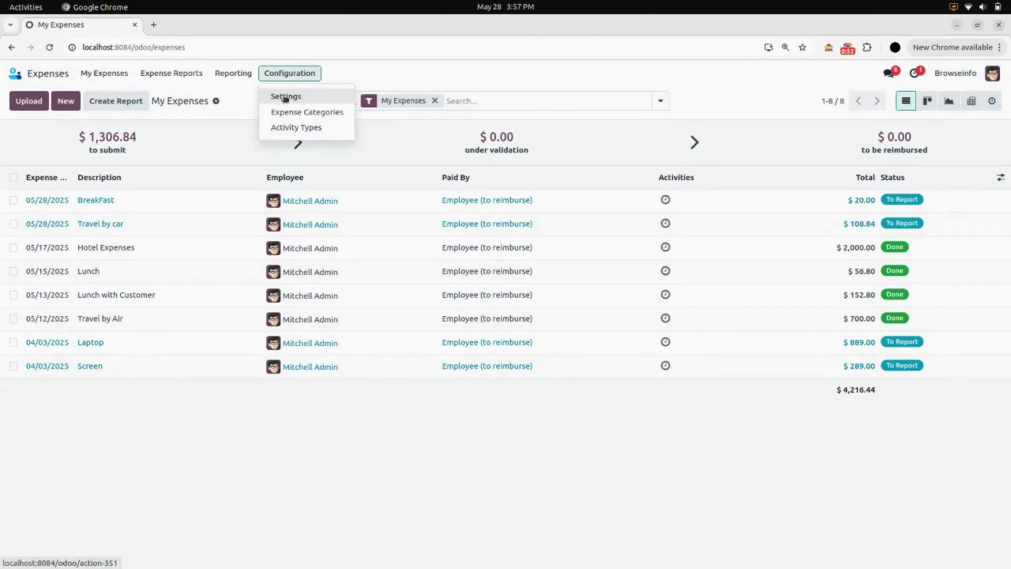
click(314, 99)
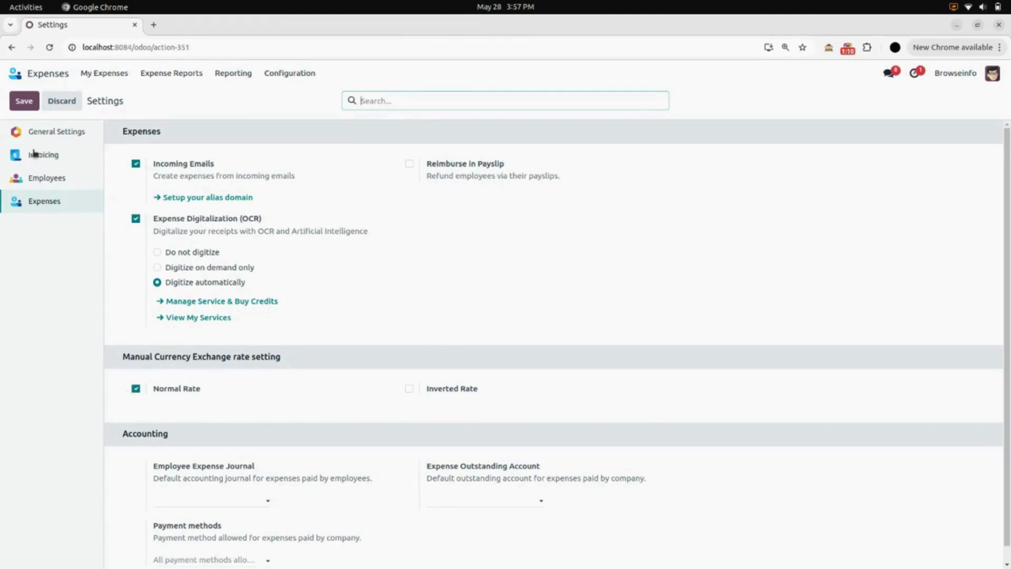
click(26, 108)
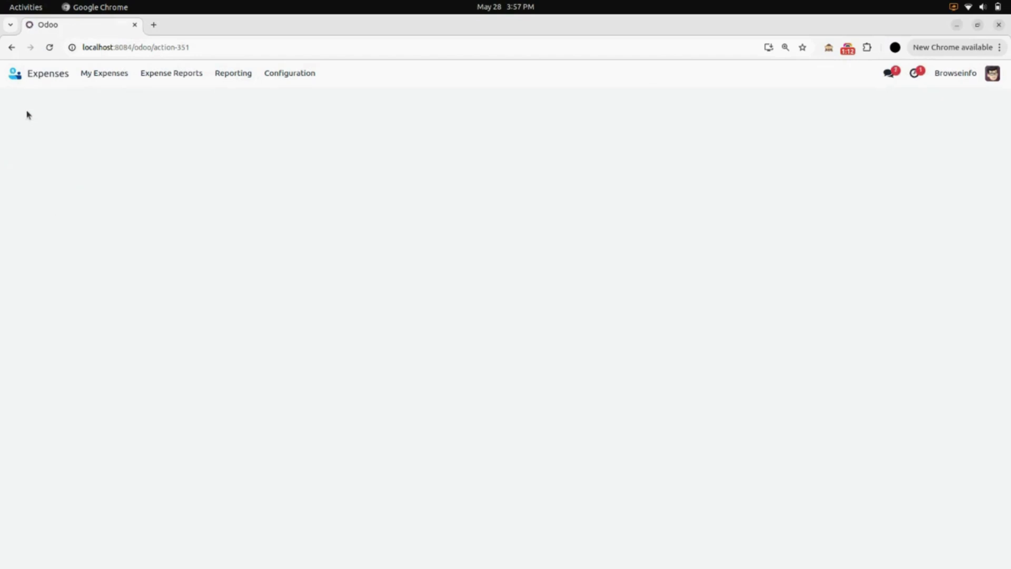
Create an expense report from the "Travel by car" expense in My Expenses
click(96, 79)
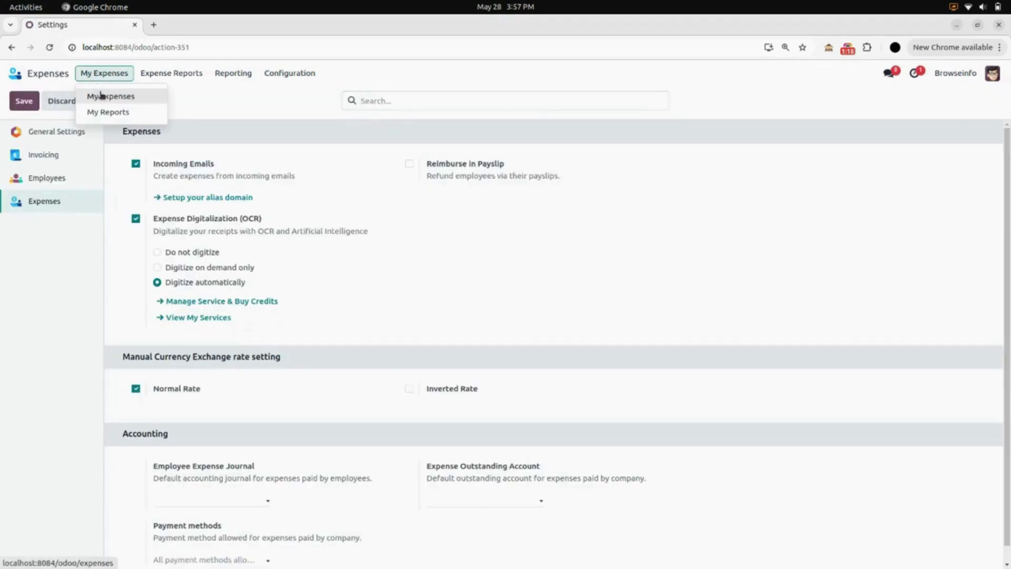
click(96, 95)
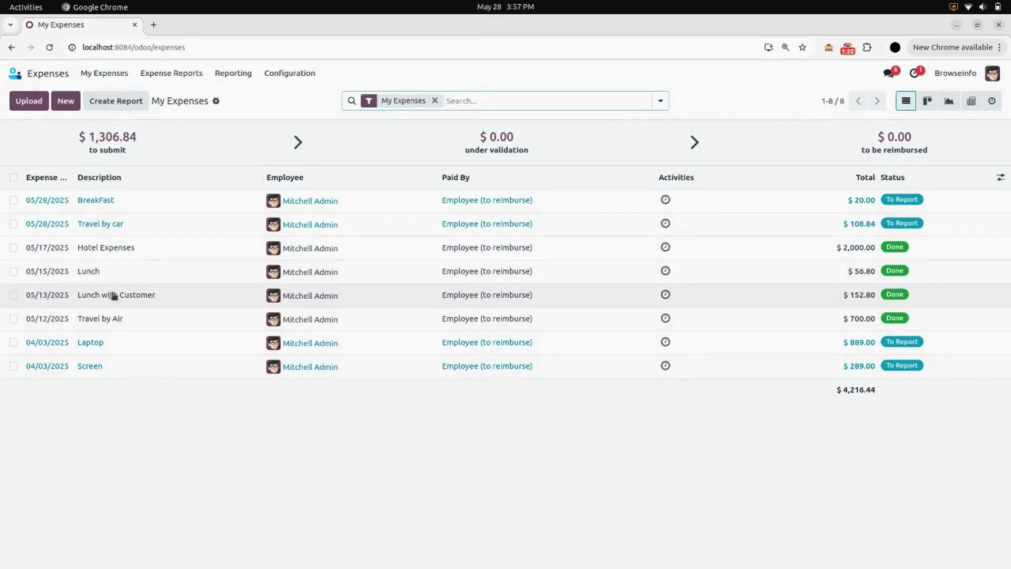
click(124, 227)
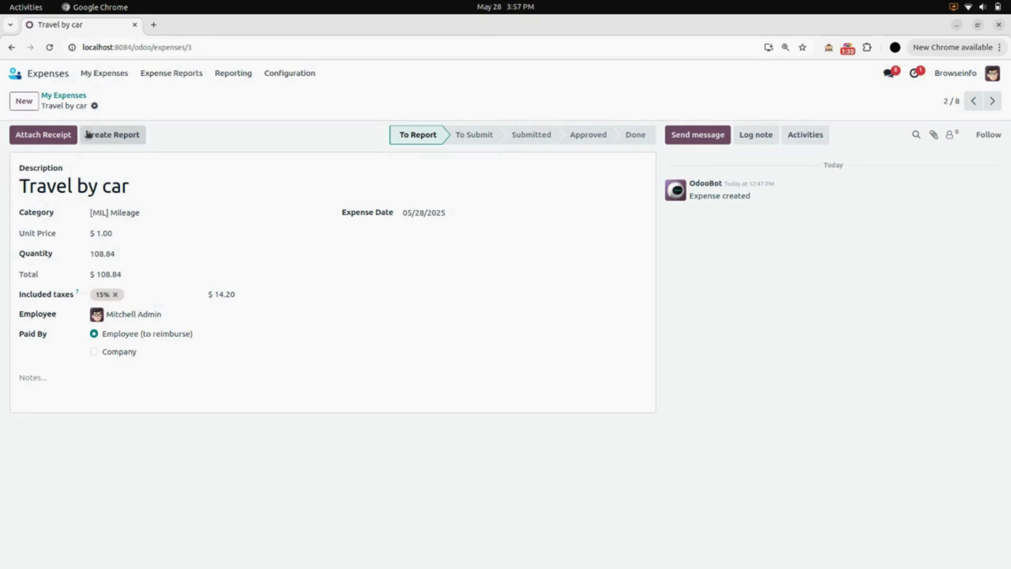
click(108, 139)
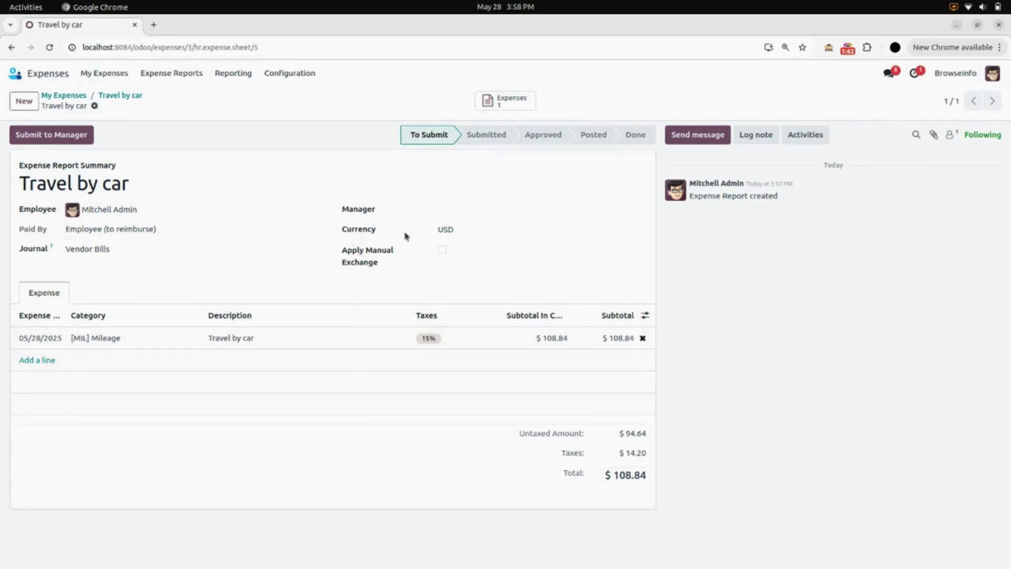
Set the Travel by car report's currency to INR, apply manual exchange at a rate of 10, and save it
click(461, 231)
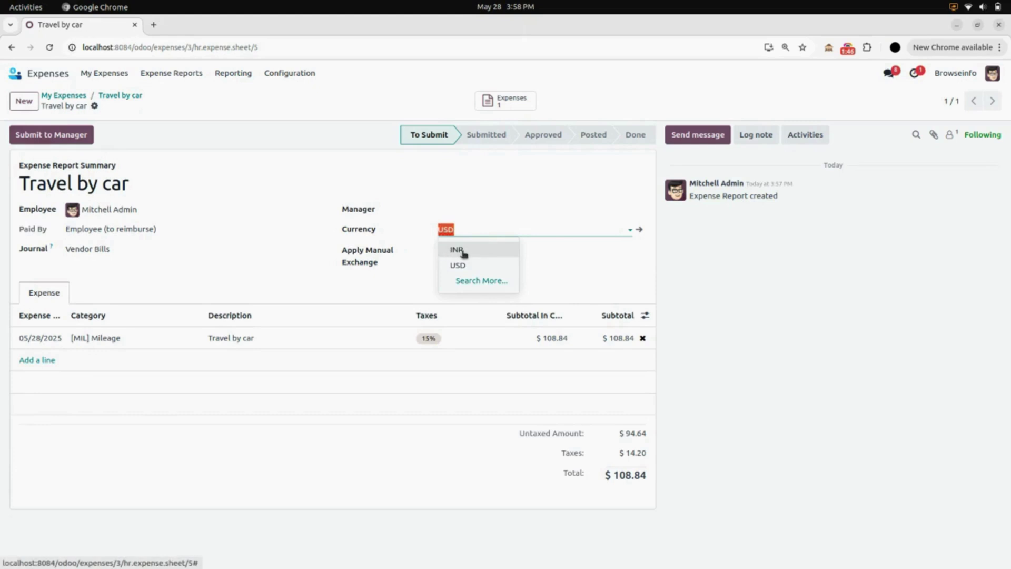
click(462, 254)
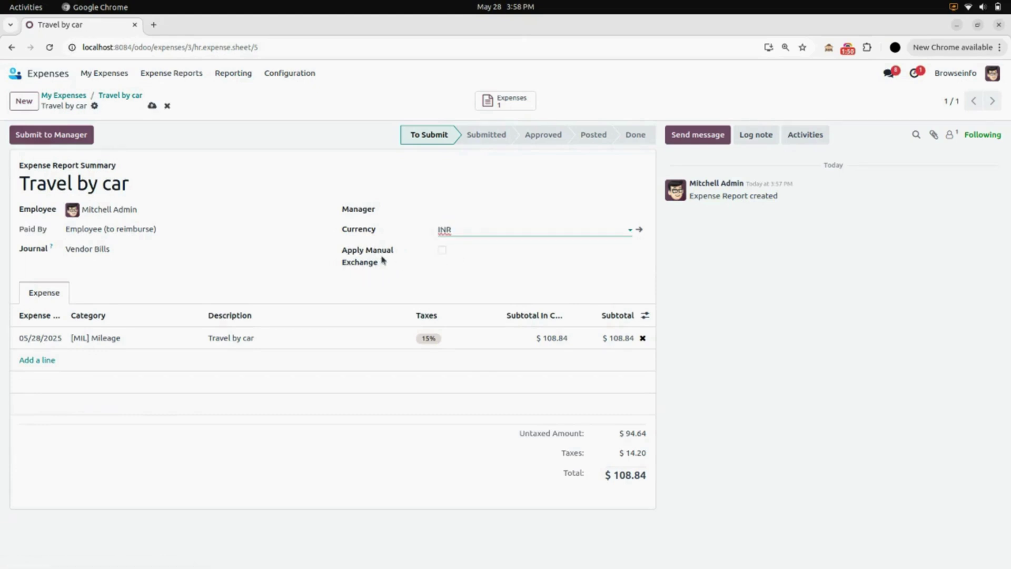
click(442, 251)
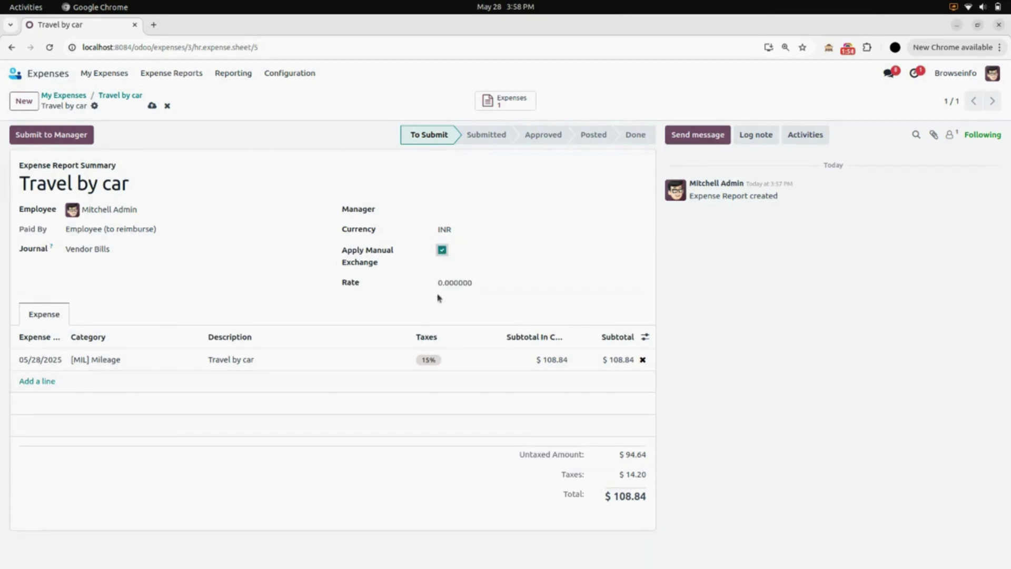
click(465, 283)
text(1)
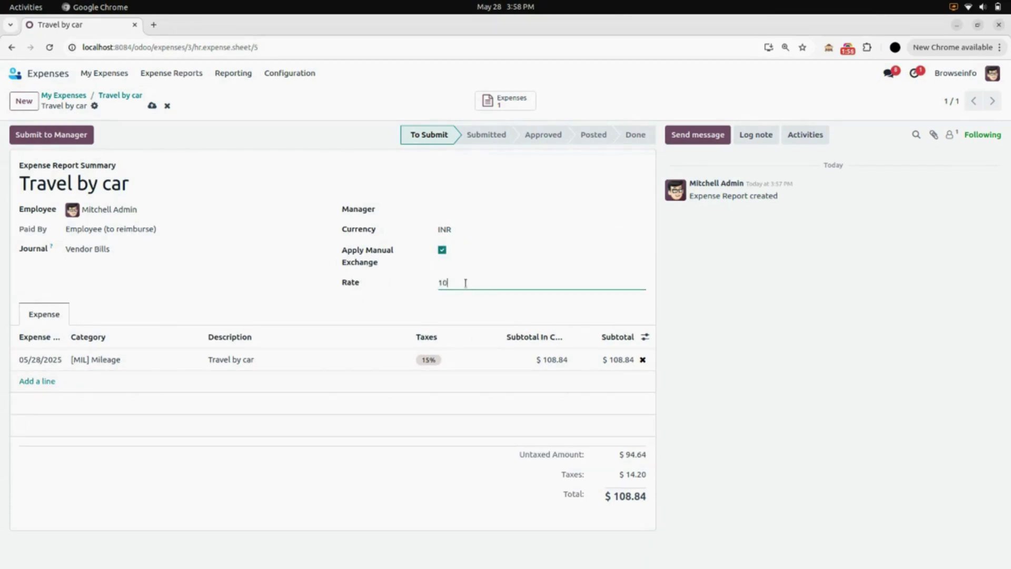
text(0)
click(411, 309)
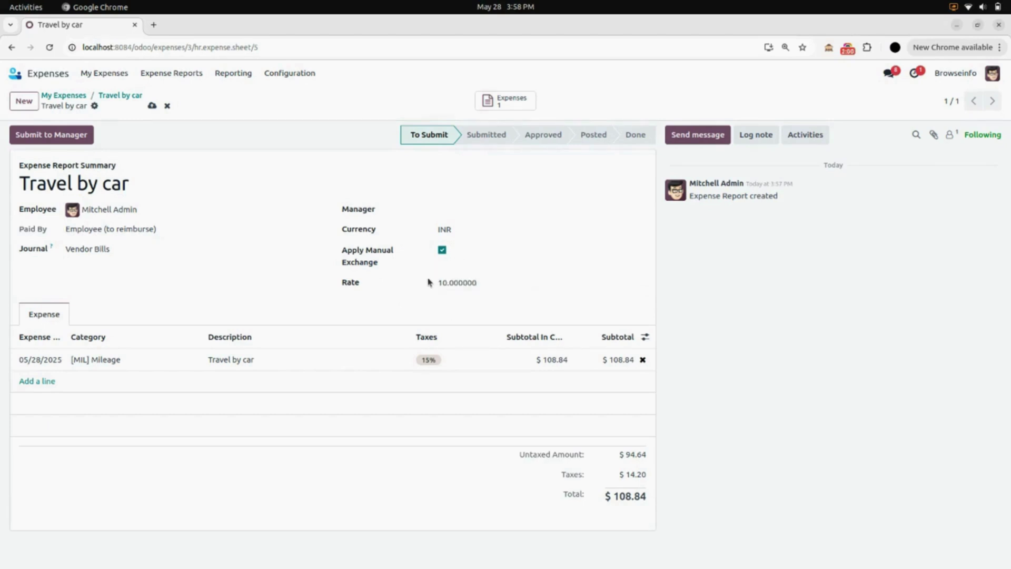
click(152, 107)
Submit the Travel by car expense report to the manager and approve it
click(47, 138)
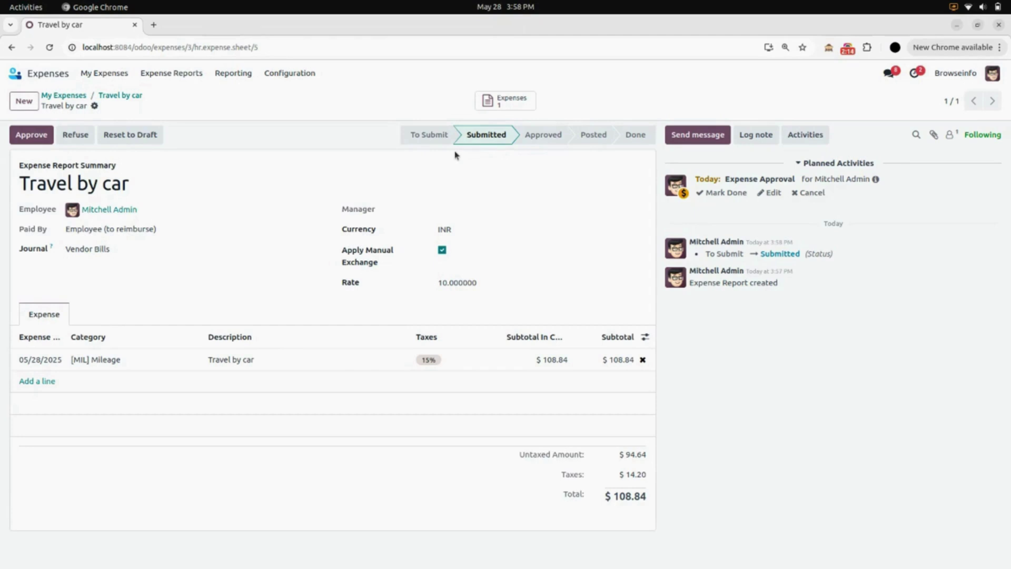
click(47, 141)
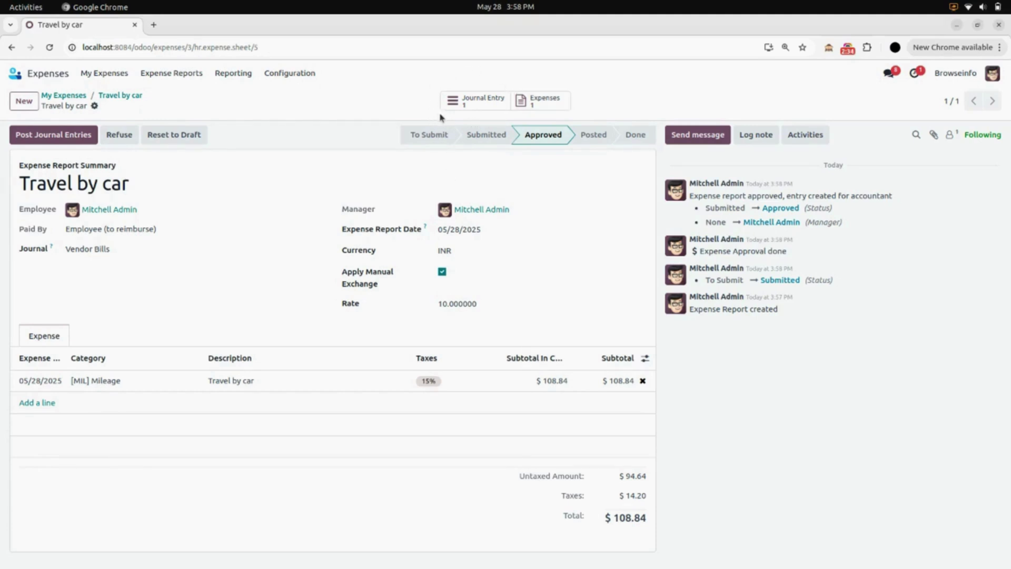
Open the journal entry of the Travel by car report, review the converted amounts, and confirm the draft vendor bill
click(495, 107)
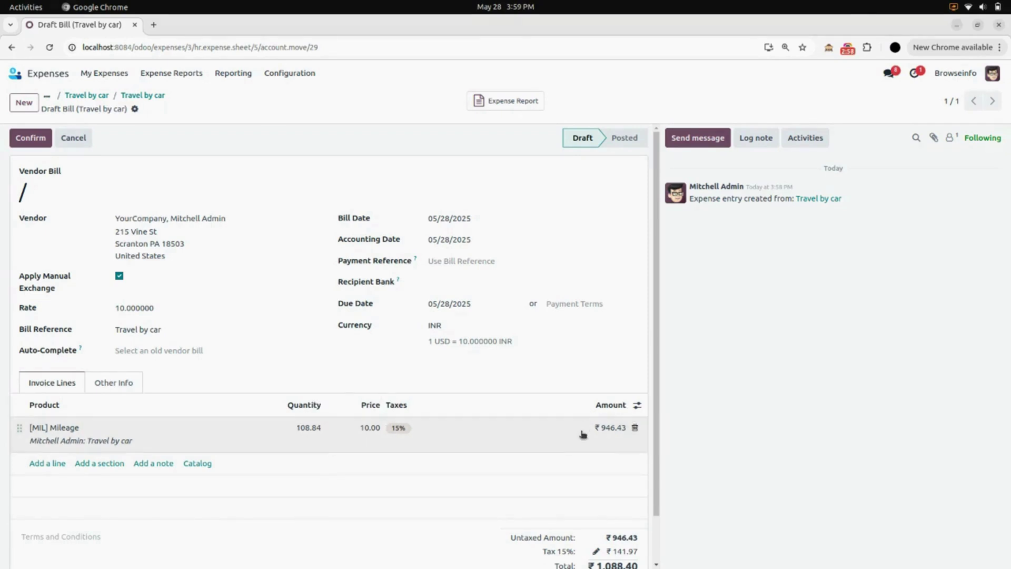
scroll(612, 447, down, 1)
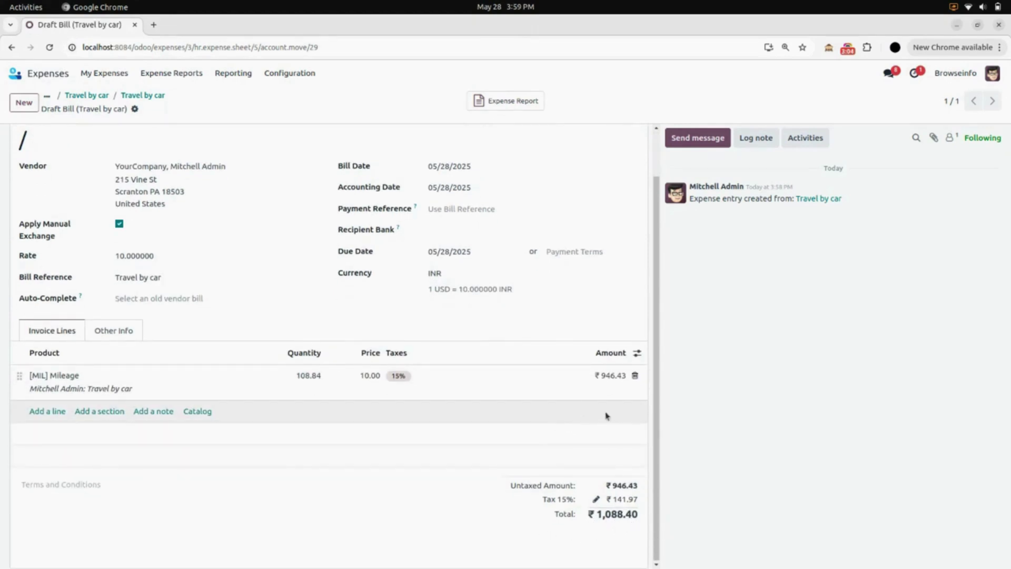
scroll(636, 410, up, 1)
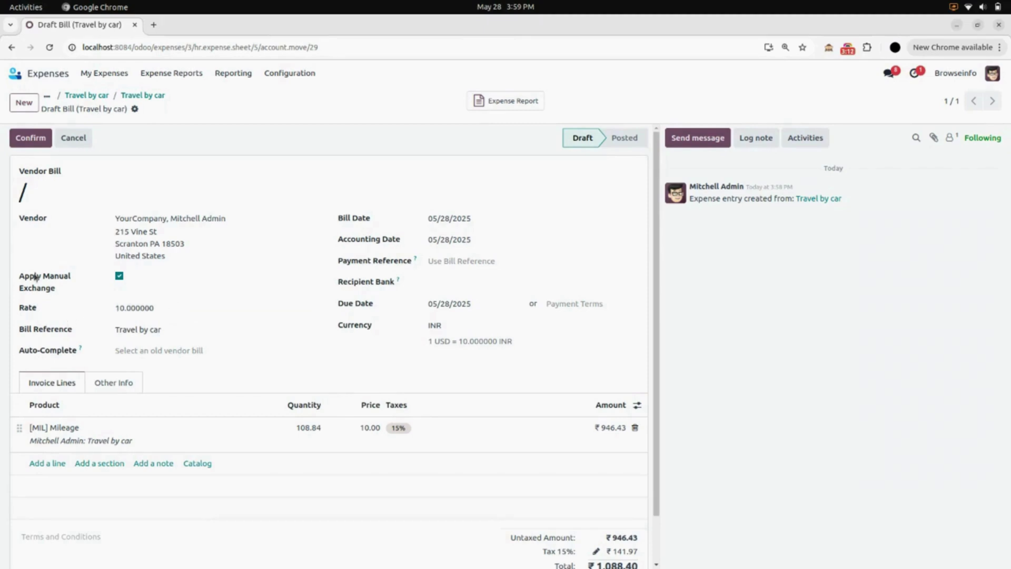
click(31, 139)
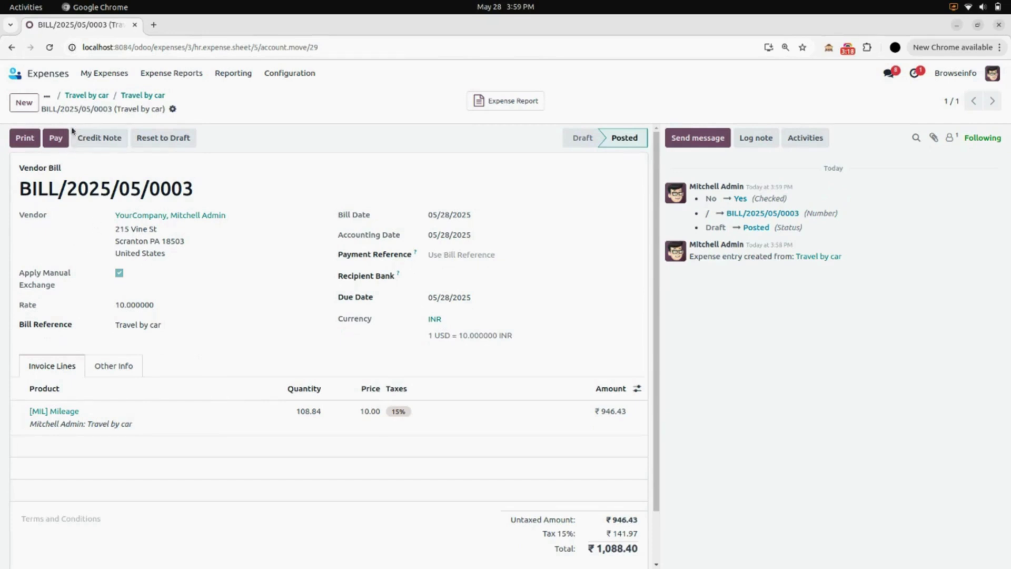
Register the bill's full payment through the Bank journal with Manual Payment and open the resulting payment record
click(52, 140)
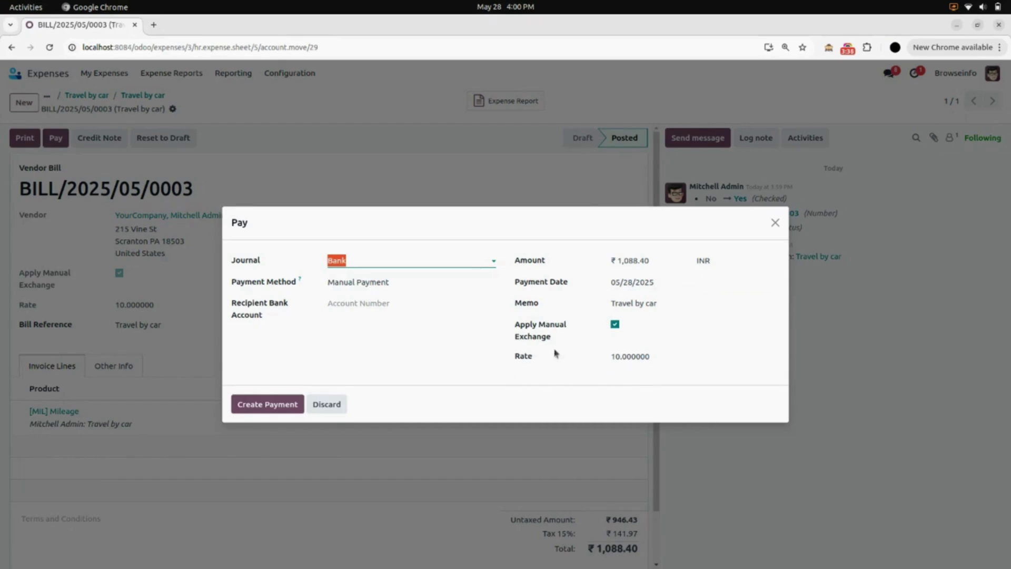
click(291, 404)
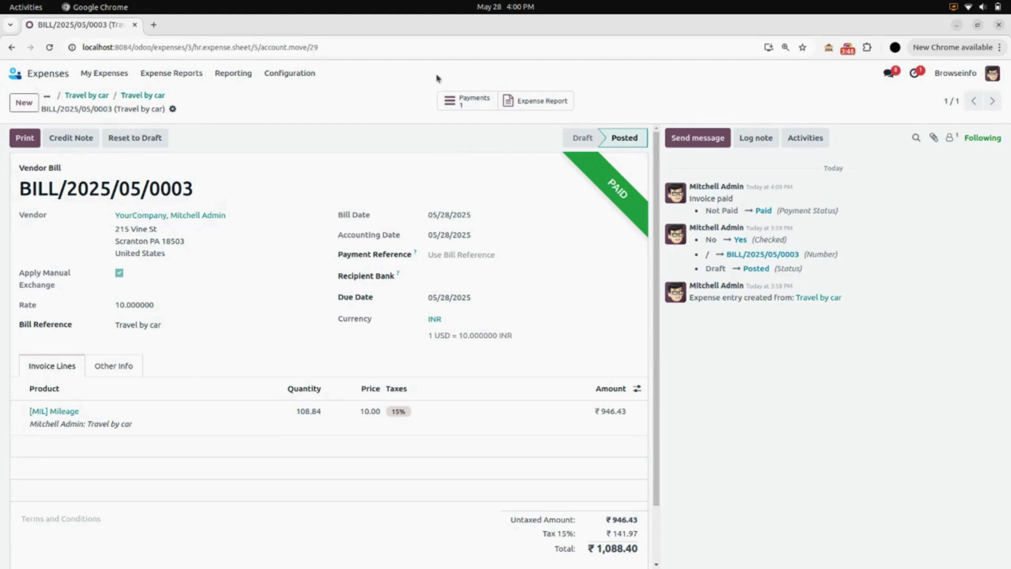
click(470, 107)
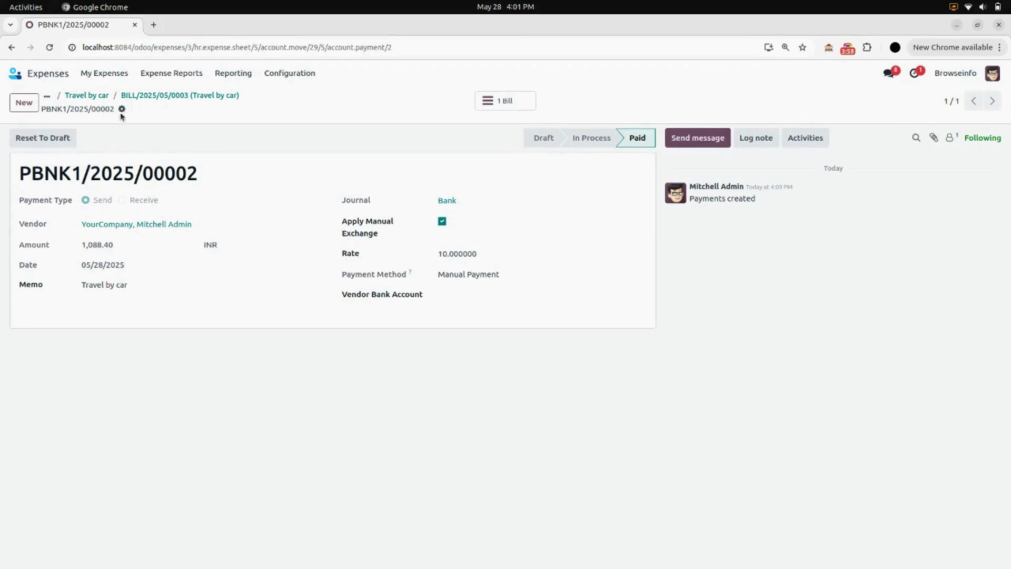
Switch the Expenses manual currency exchange setting from Normal Rate to Inverted Rate and save the settings
click(46, 101)
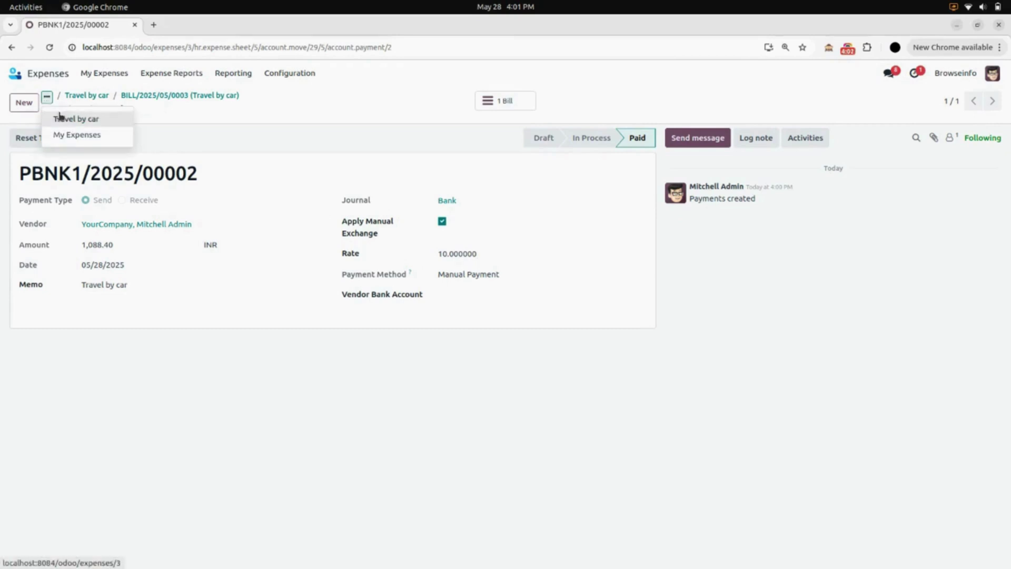
click(61, 117)
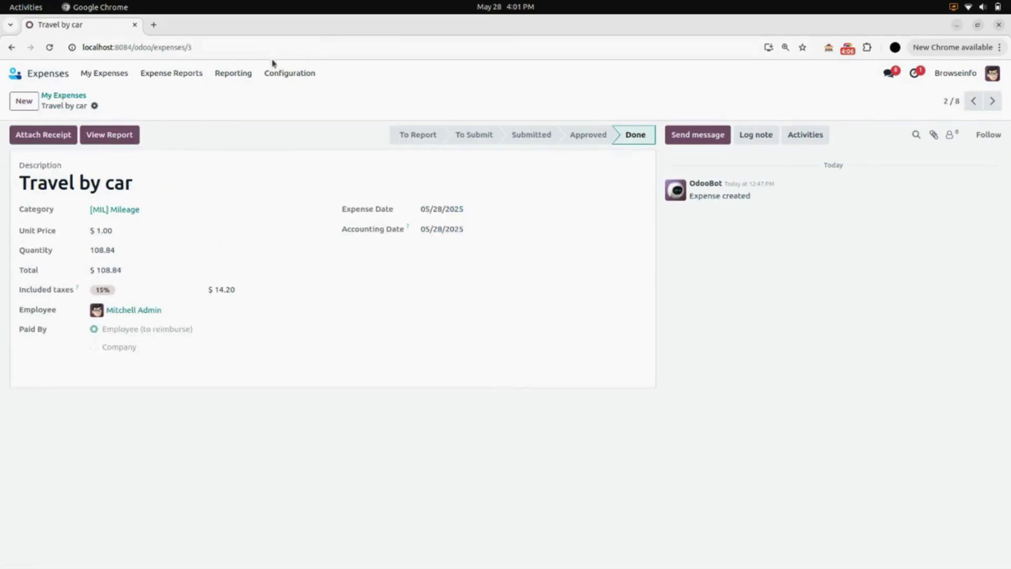
click(281, 76)
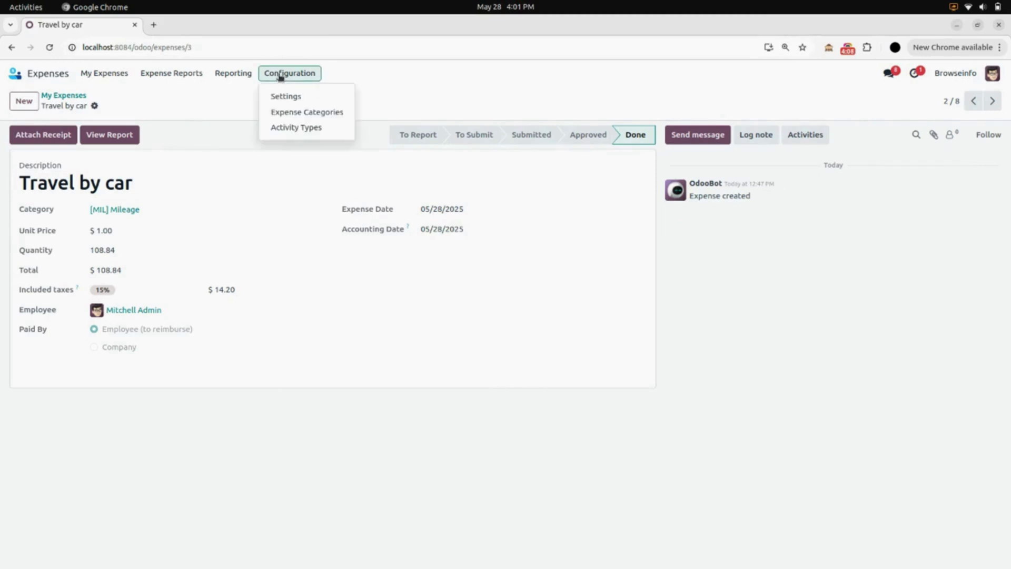
click(287, 96)
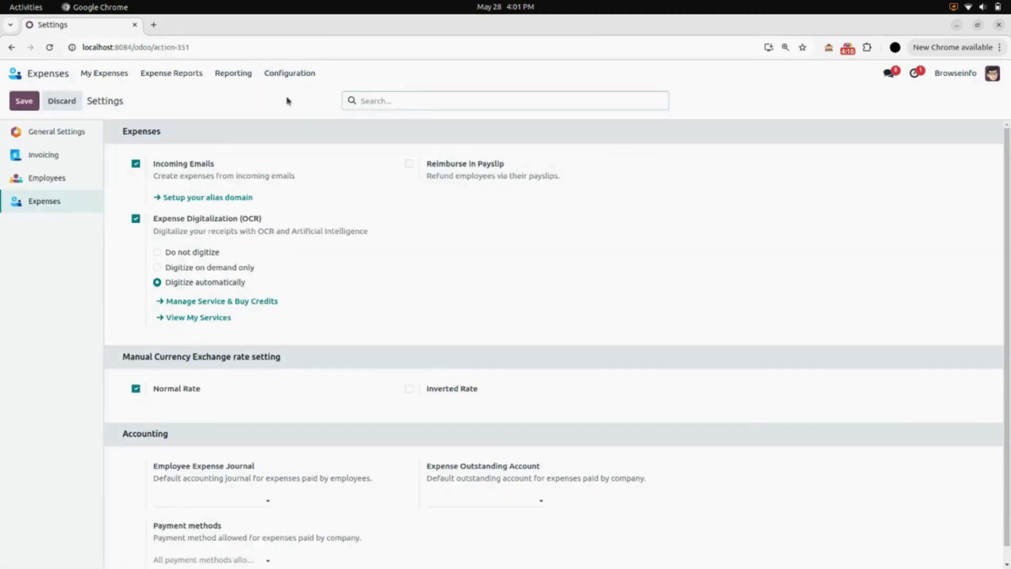
click(137, 391)
click(409, 390)
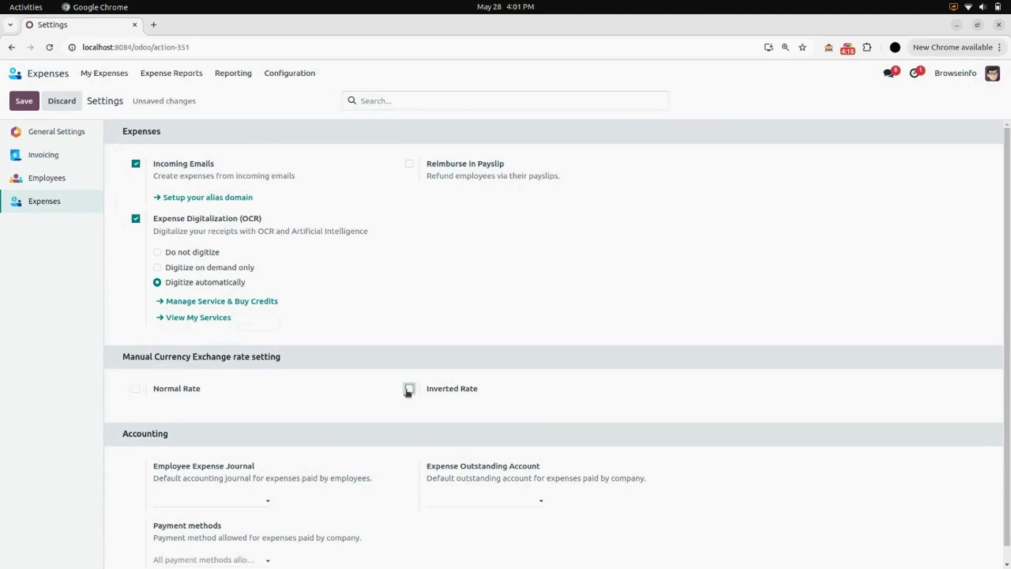
click(21, 108)
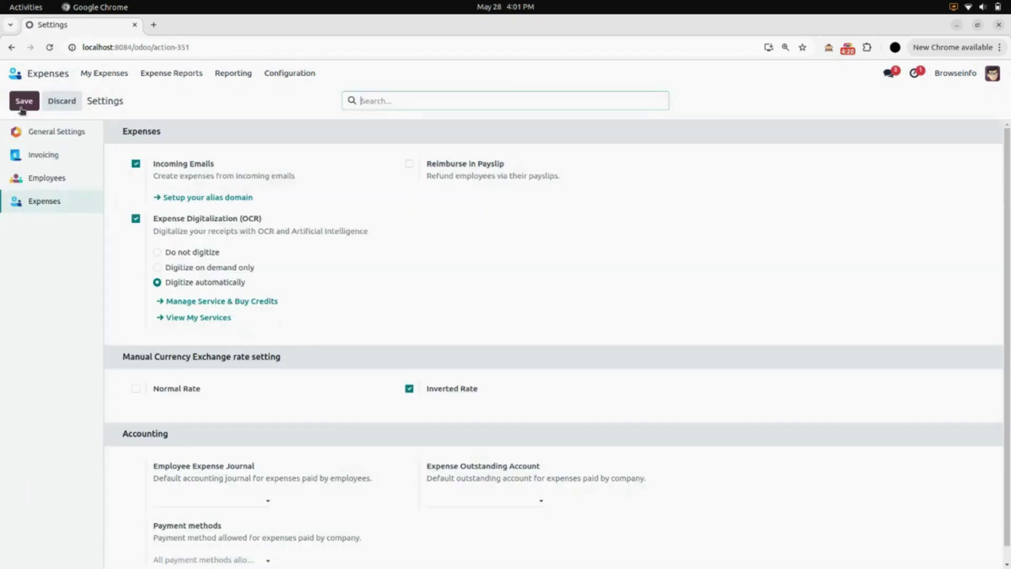
Create an expense report from the "BreakFast" expense in My Expenses
click(95, 75)
click(100, 96)
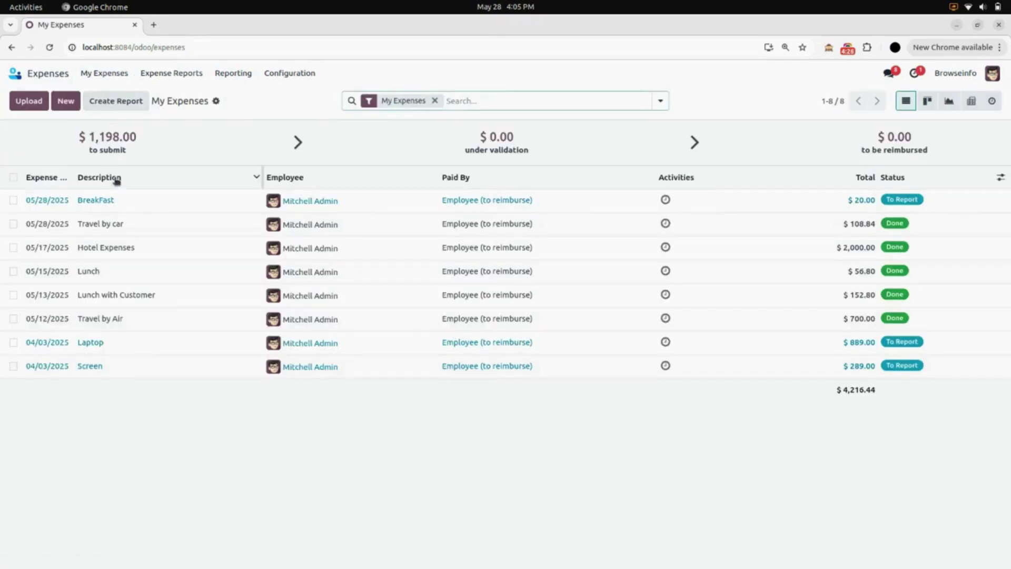
click(102, 204)
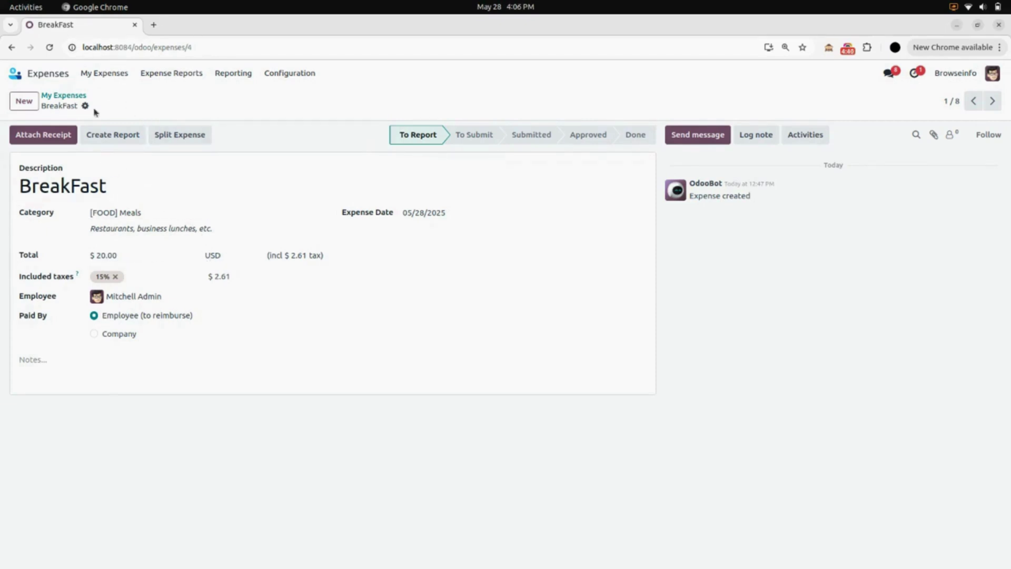
click(116, 142)
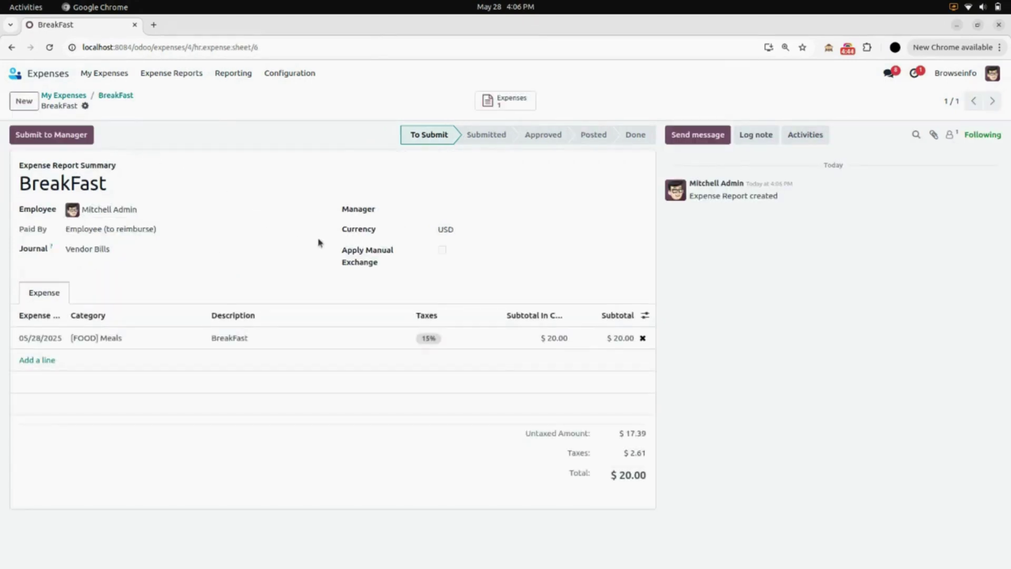
Set the BreakFast report's currency to INR and apply manual exchange with a rate of 10
click(452, 232)
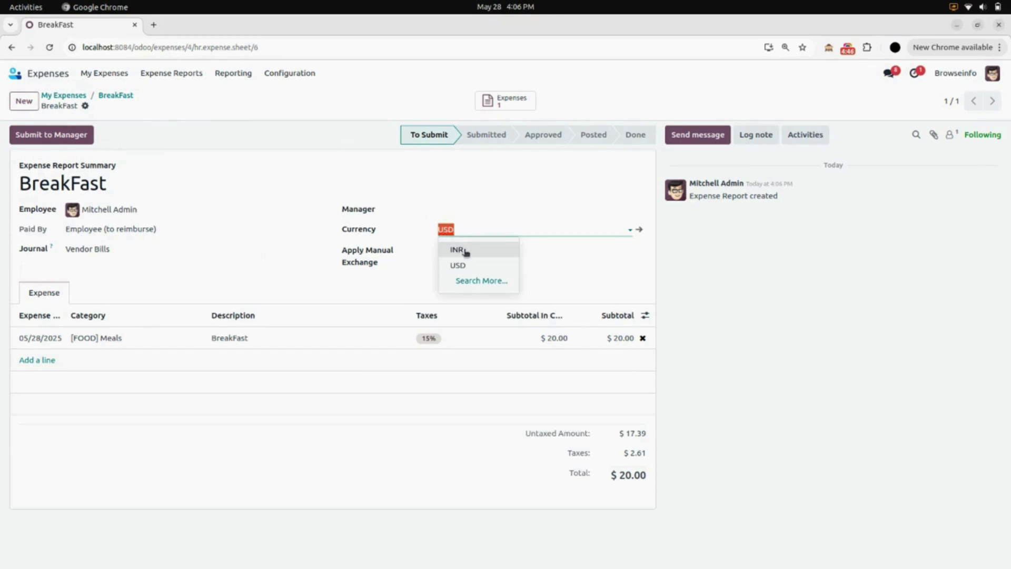
text(INR)
click(465, 253)
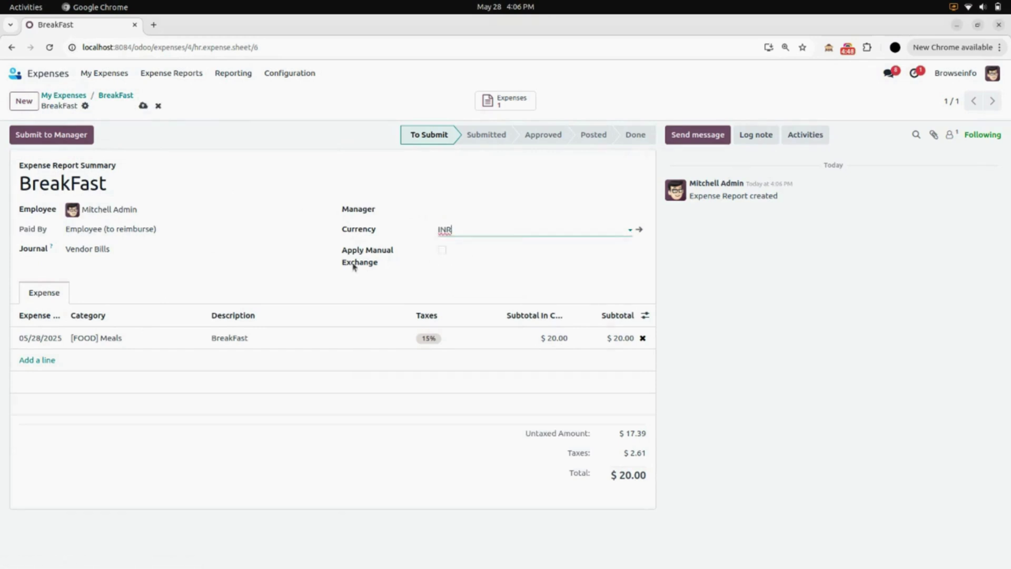
click(443, 252)
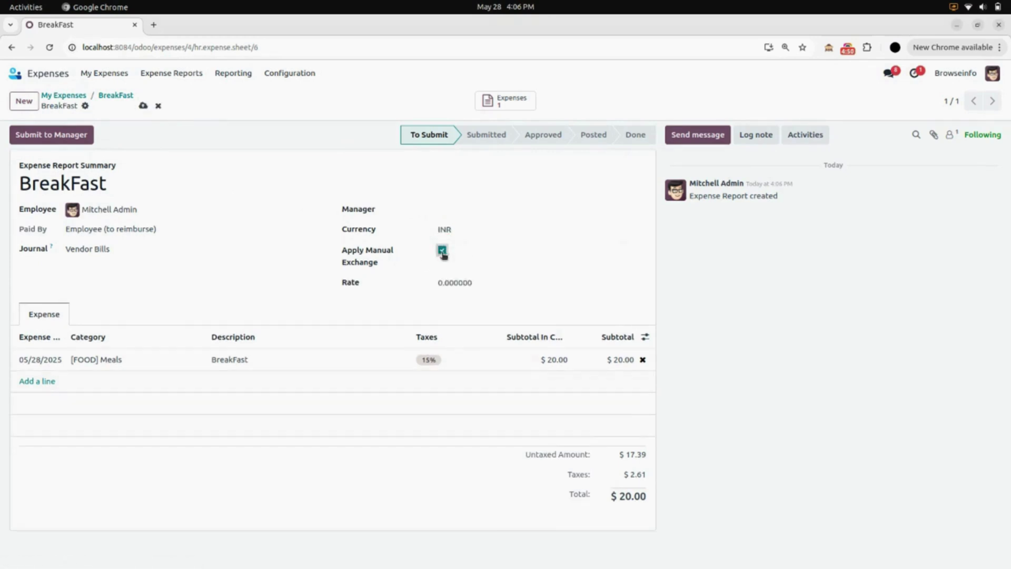
click(451, 285)
text(10)
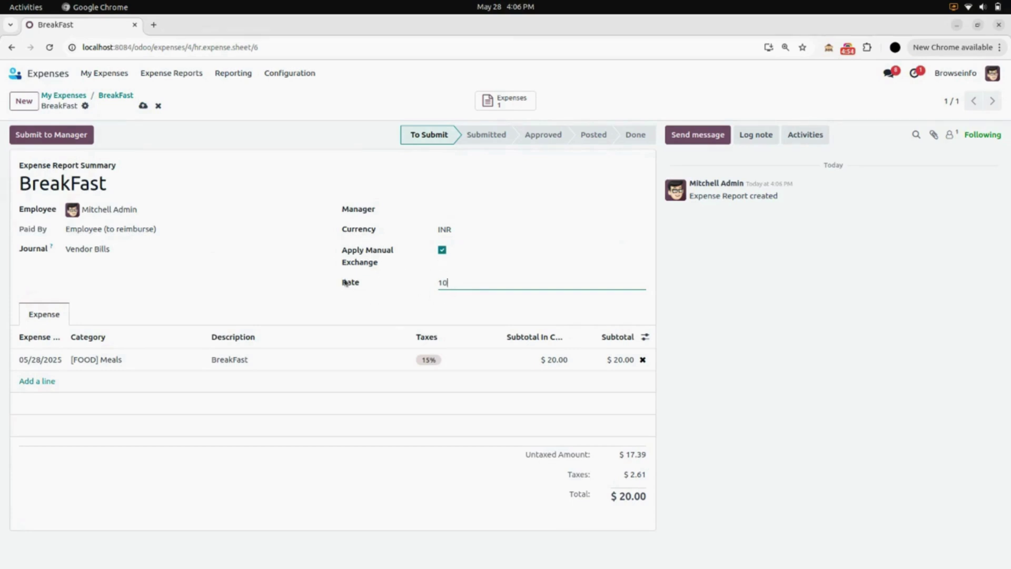
Save the BreakFast expense report and take it through manager submission, approval and journal entry posting
click(339, 302)
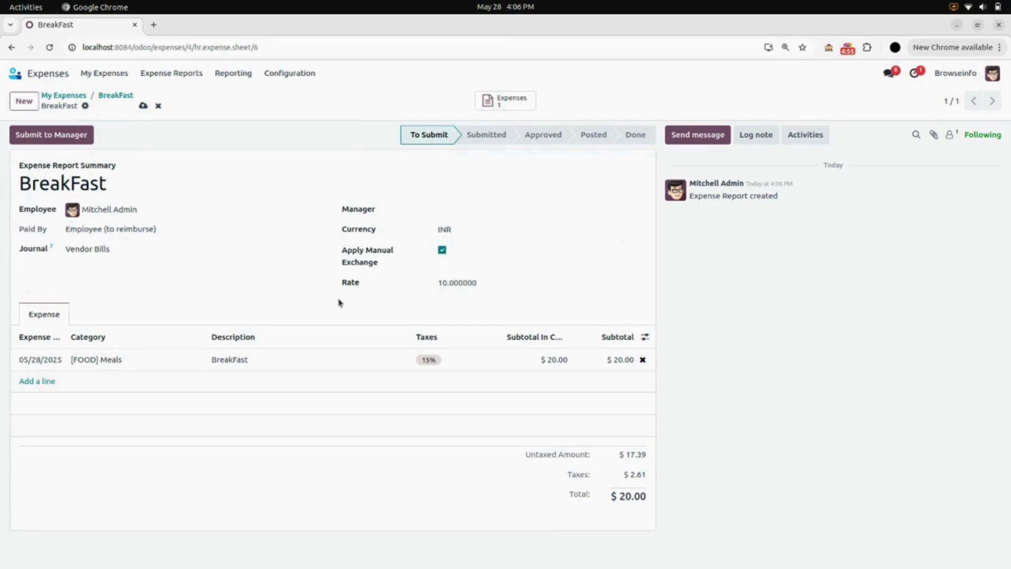
click(143, 106)
click(49, 139)
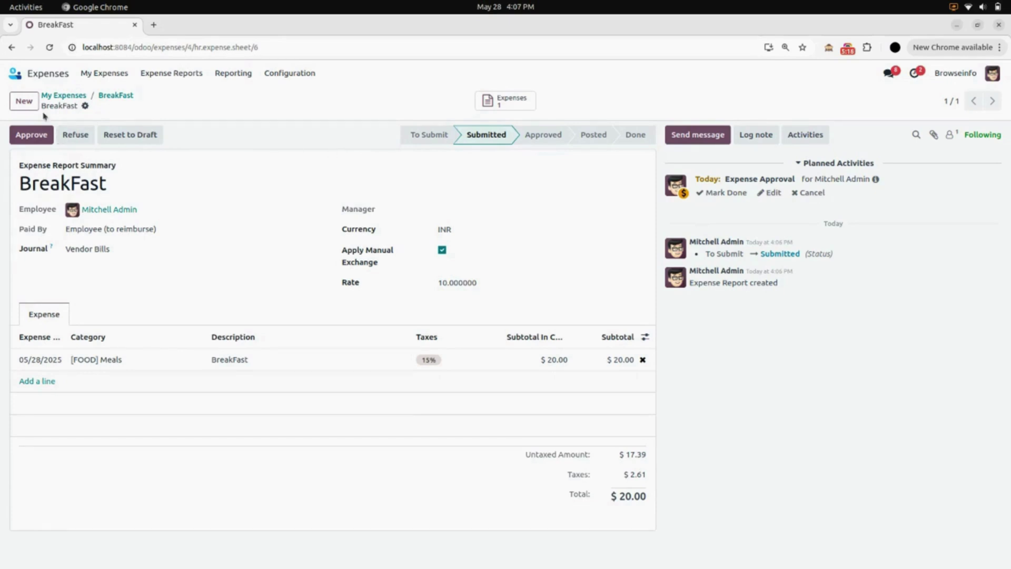
click(40, 138)
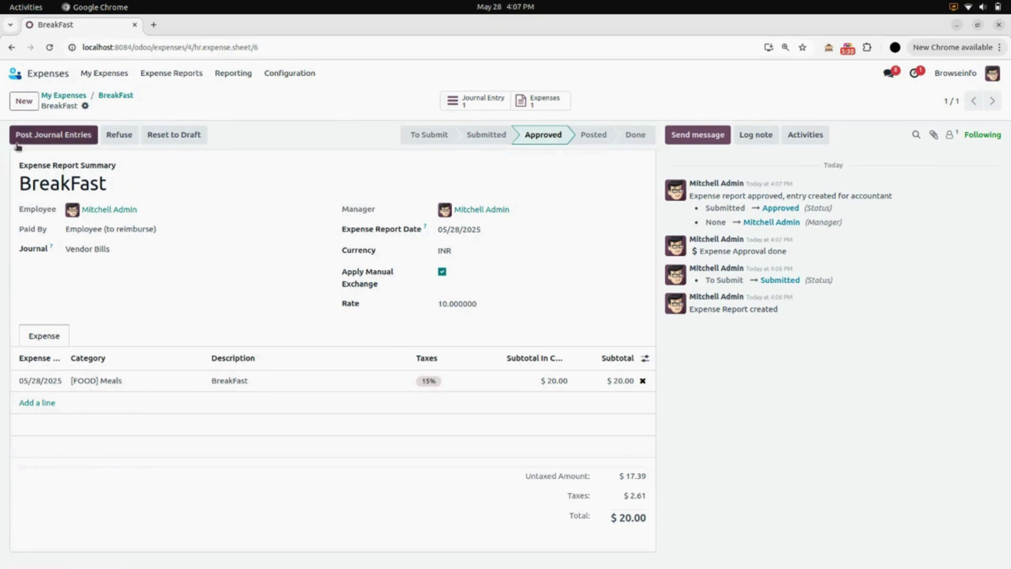
click(52, 136)
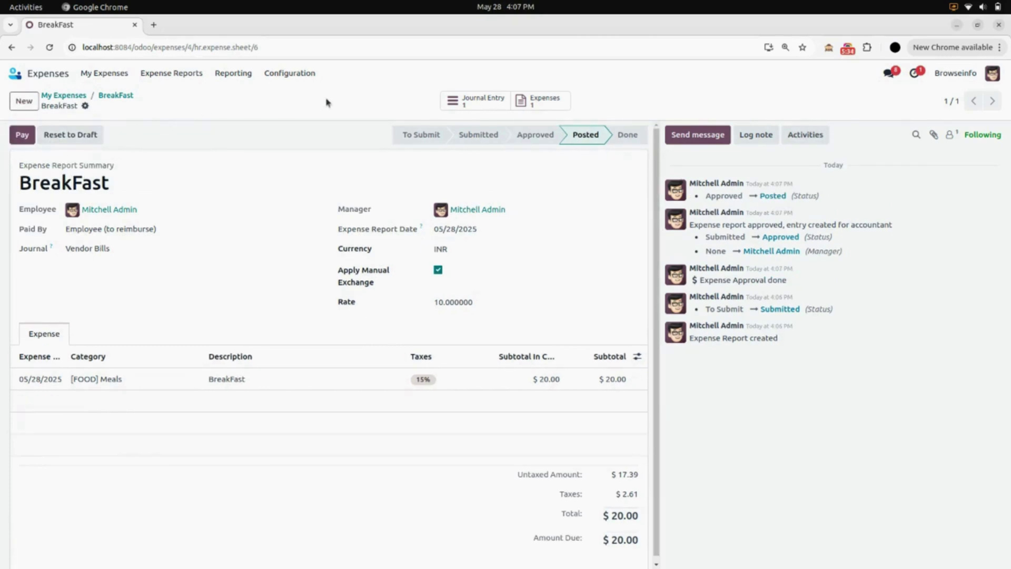
Pay the BreakFast report's vendor bill through the Bank journal with Manual Payment and view its payment record before returning to the apps home screen
click(468, 103)
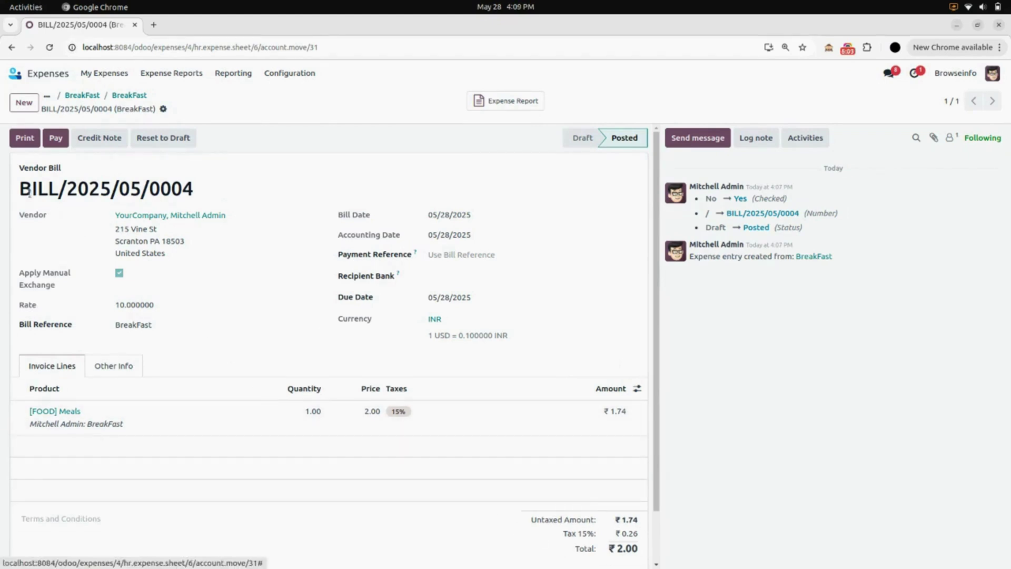
click(55, 140)
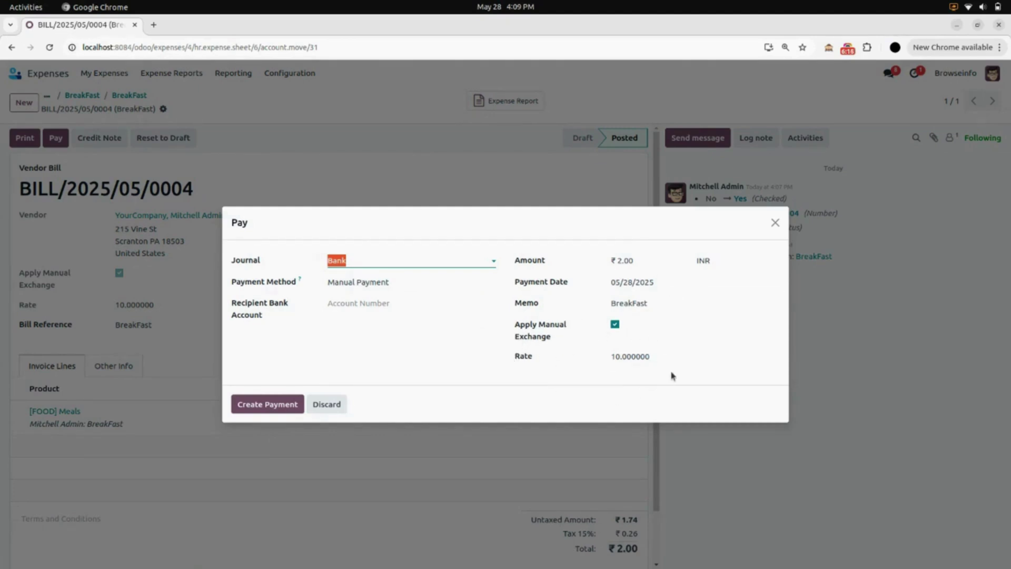
click(292, 405)
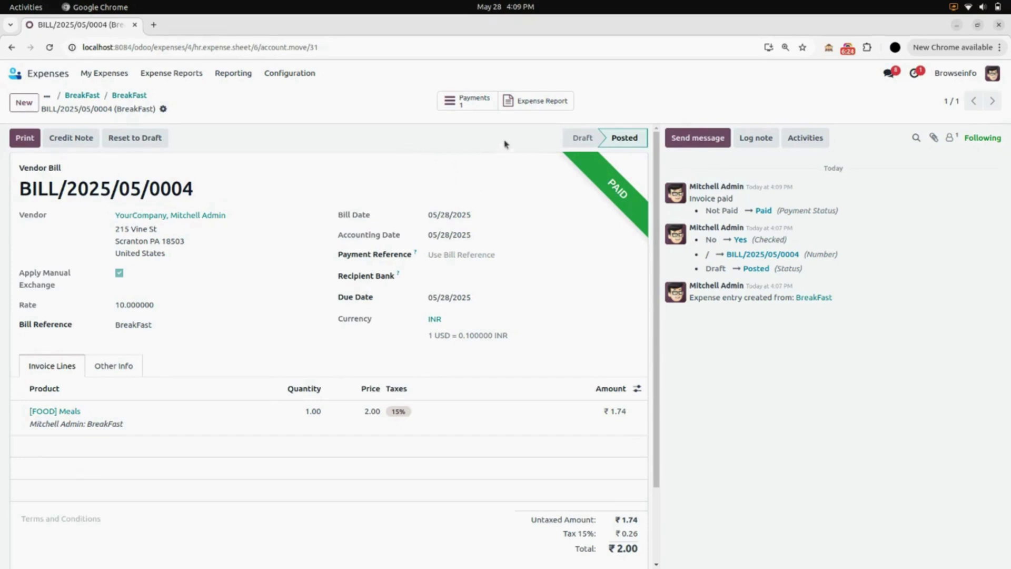
click(482, 109)
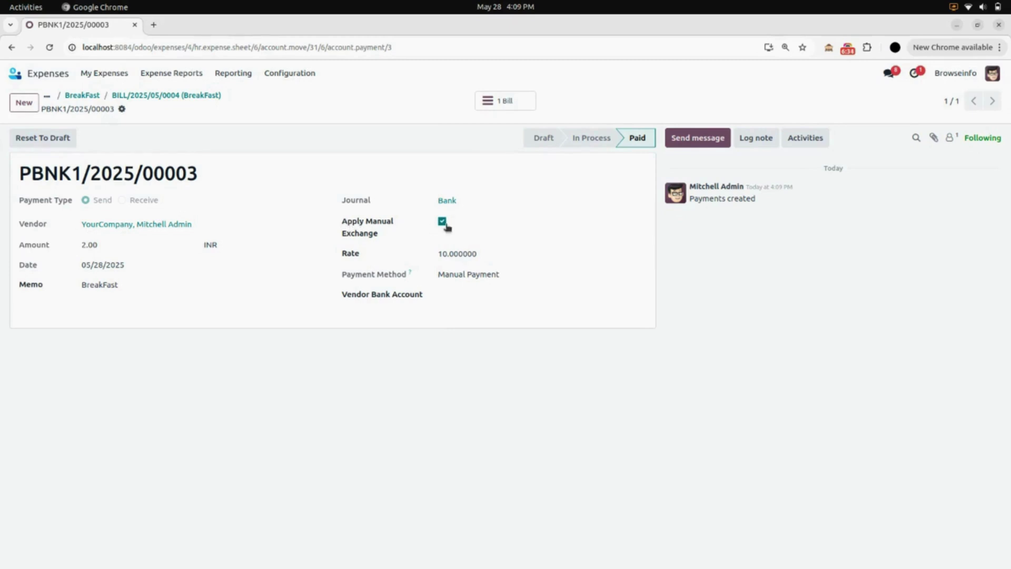
click(44, 73)
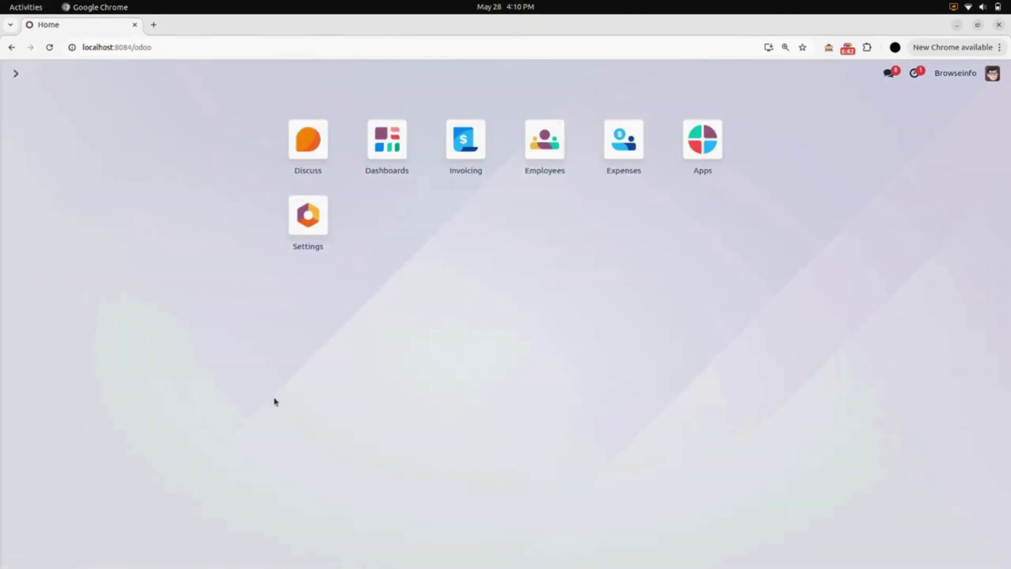